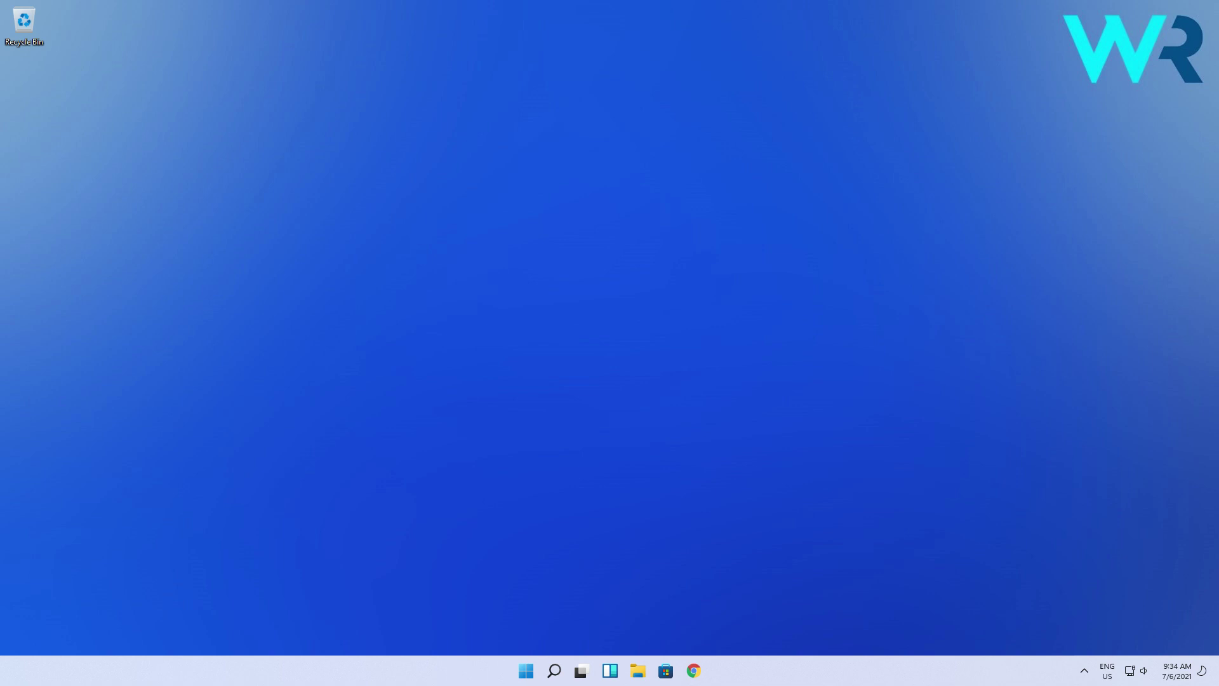
Step: Search Start for 'microsoft store' and open the Microsoft Store app
left_click(542, 671)
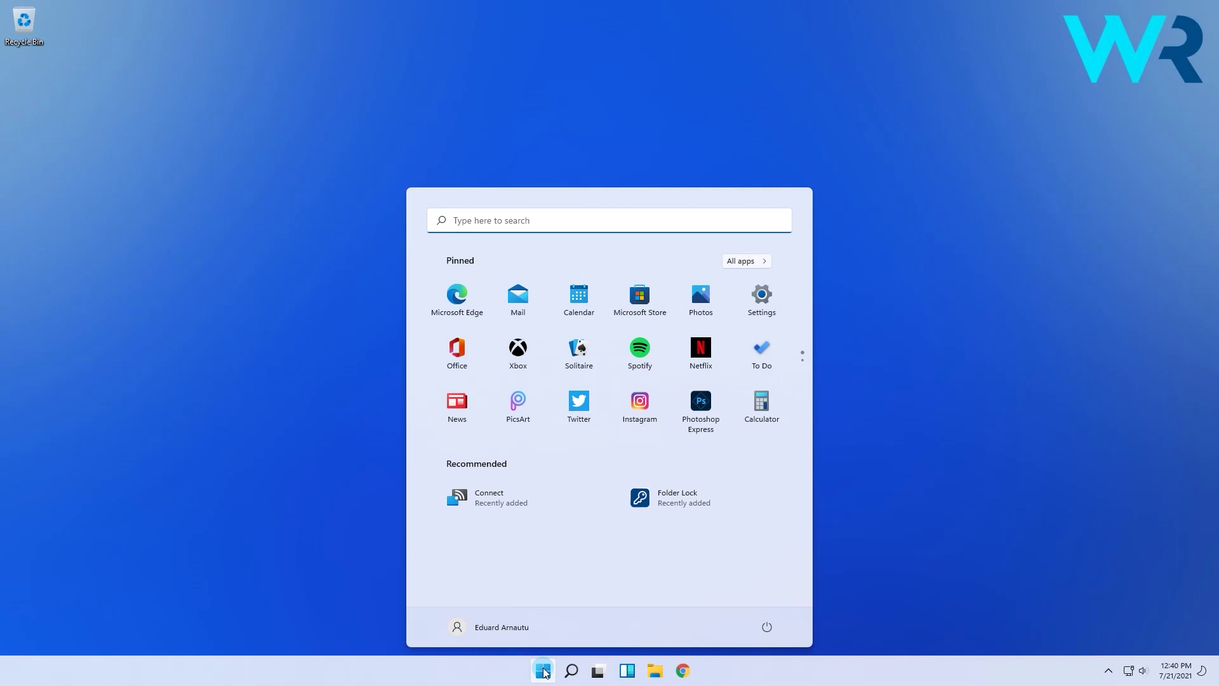
type("microsoft store")
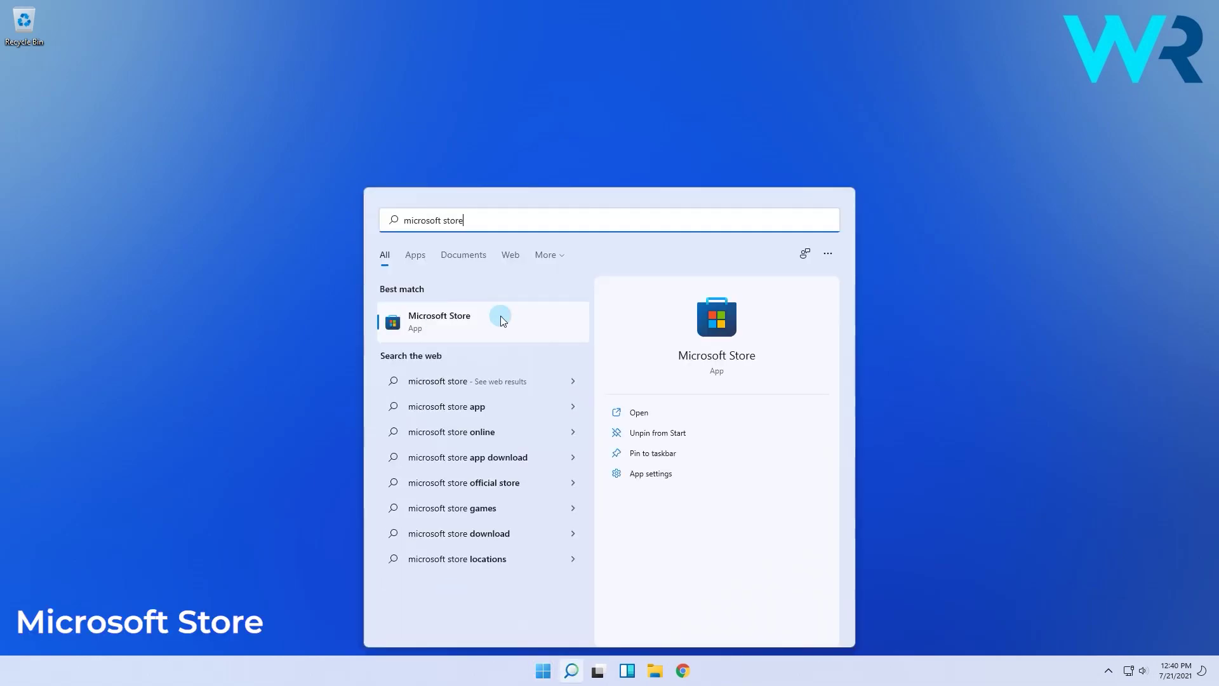
key("Return")
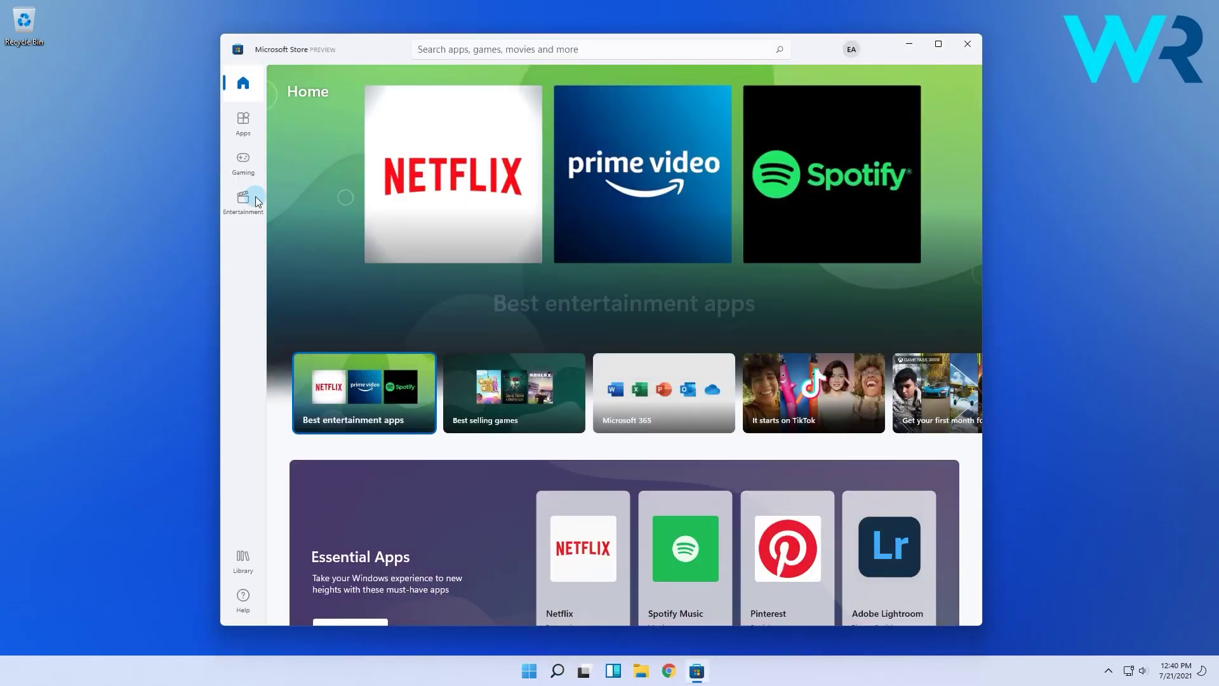
Step: Search the Store for 'files', install the free Files app and launch it
left_click(504, 49)
type("f")
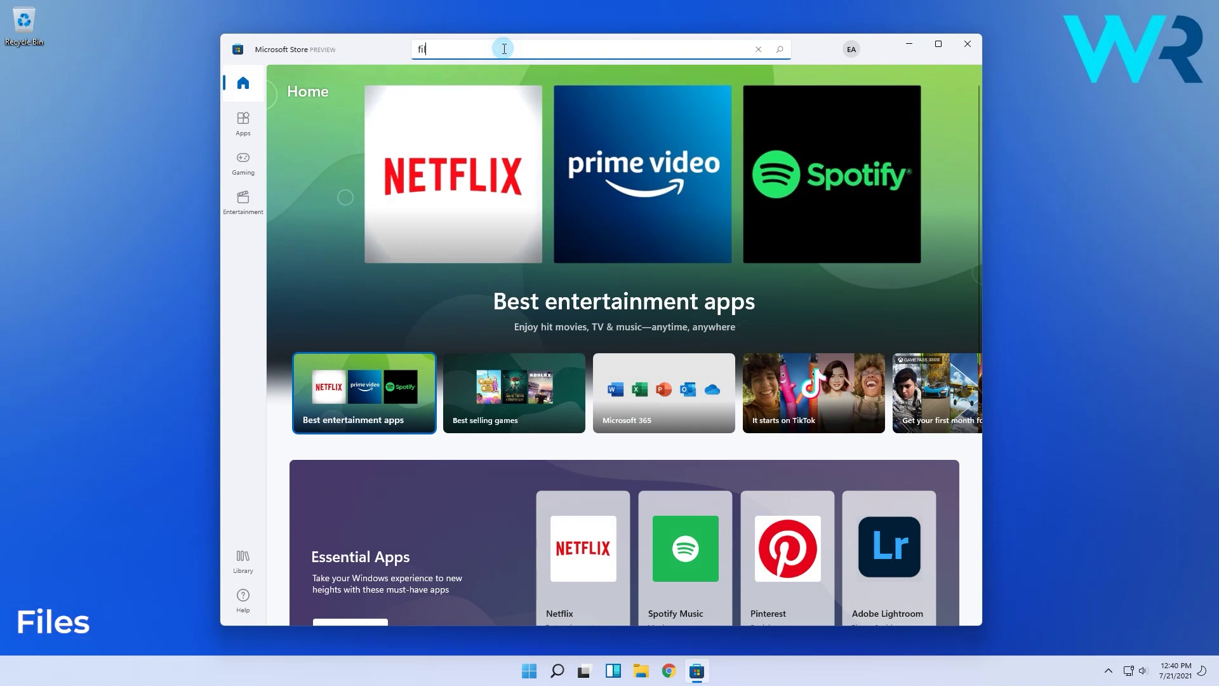
type("iles")
key("Return")
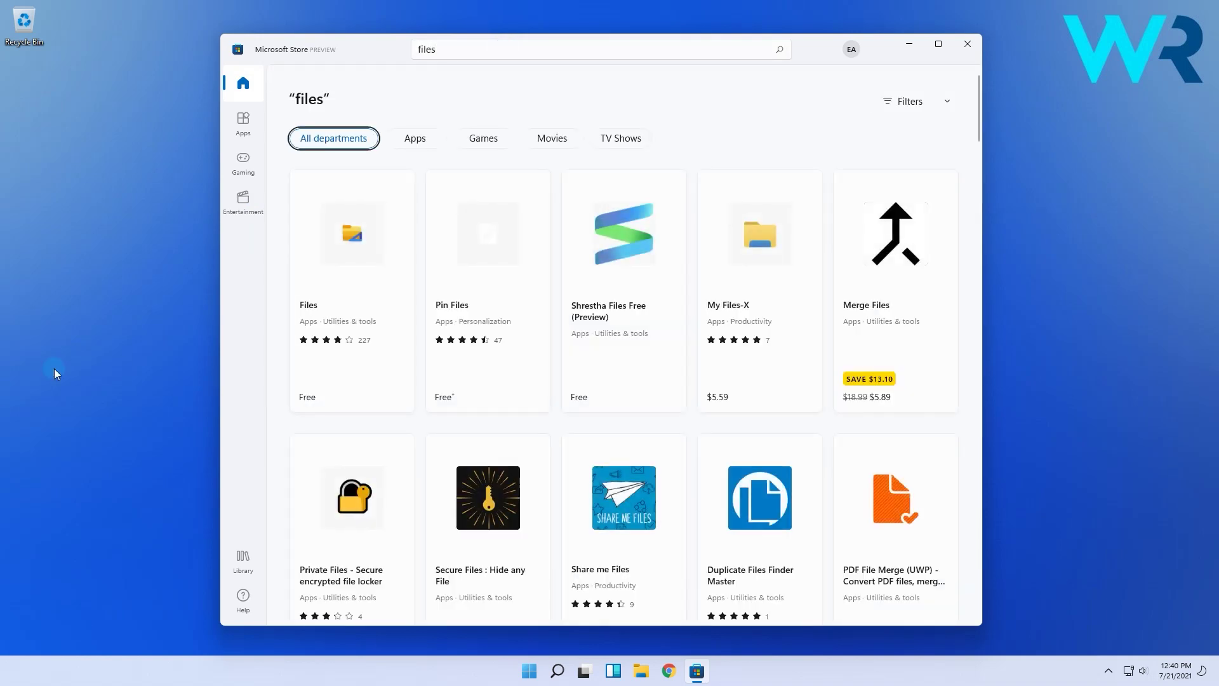
left_click(352, 290)
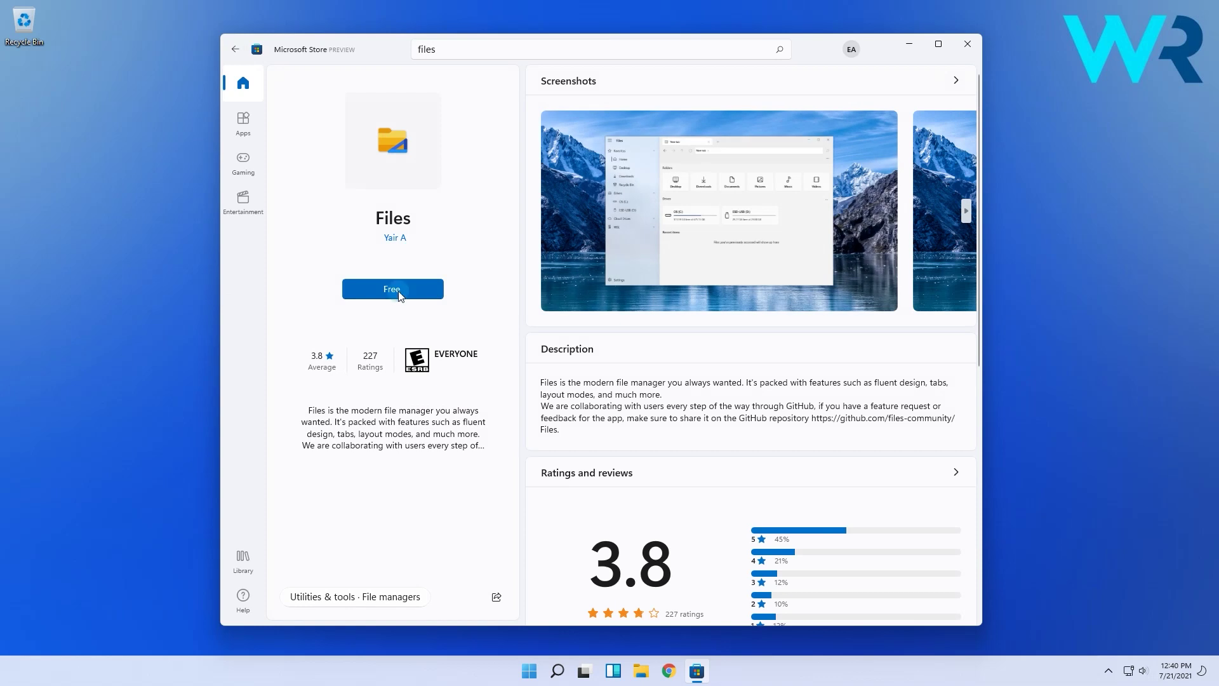
left_click(393, 289)
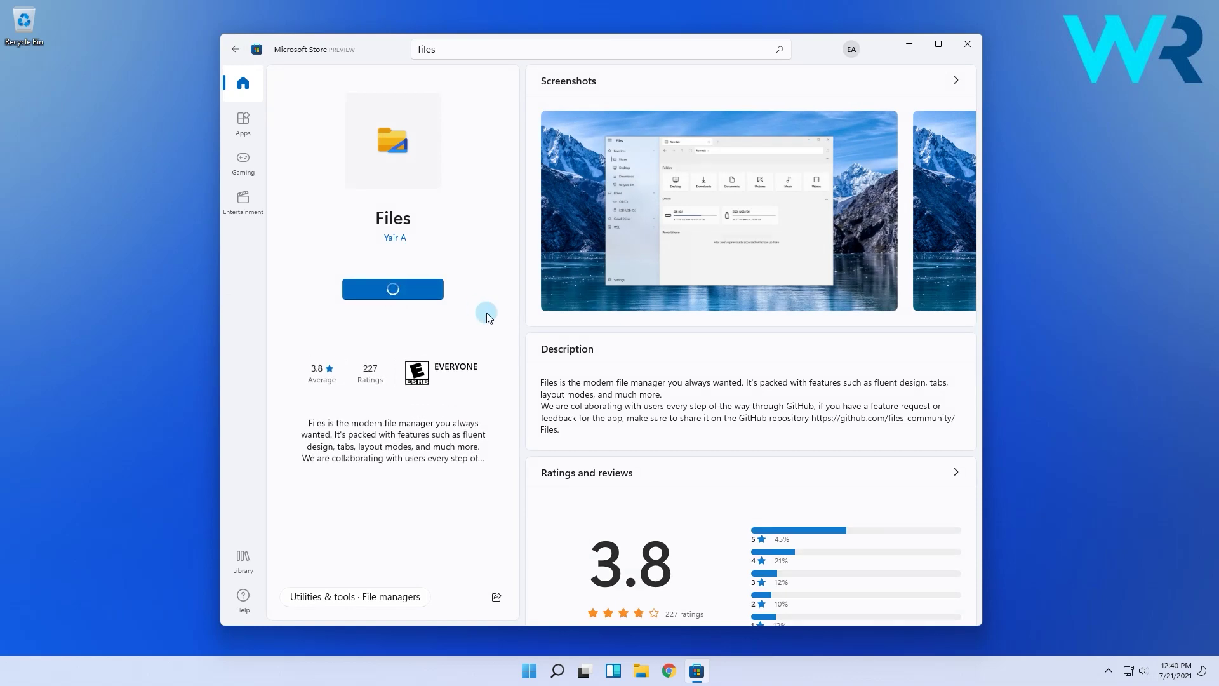
left_click(414, 290)
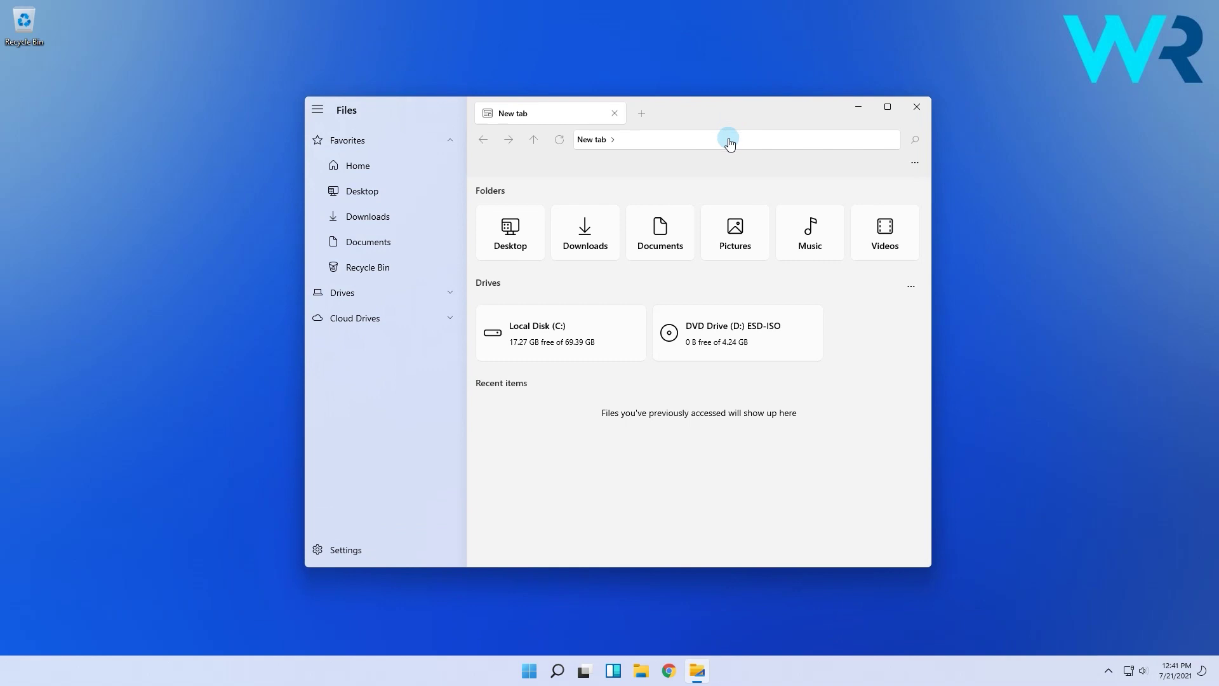
Step: Add a second Files tab showing Local Disk (C:), briefly checking the first tab
left_click(638, 115)
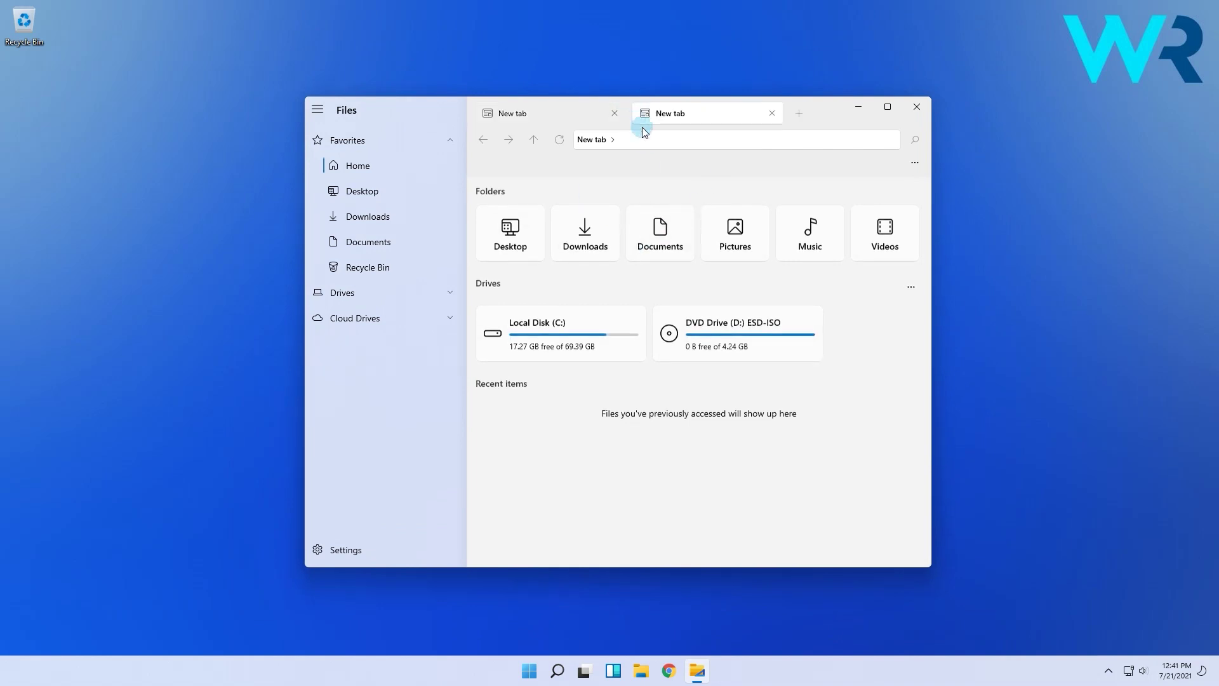
left_click(579, 338)
left_click(553, 113)
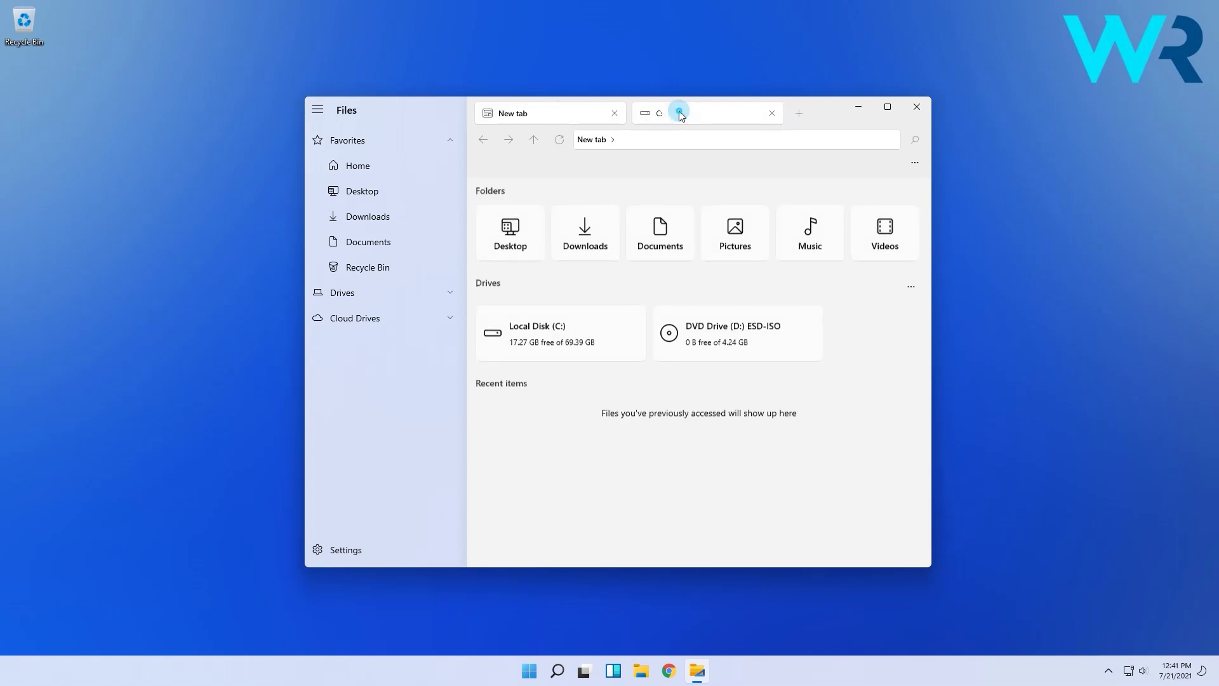
left_click(680, 114)
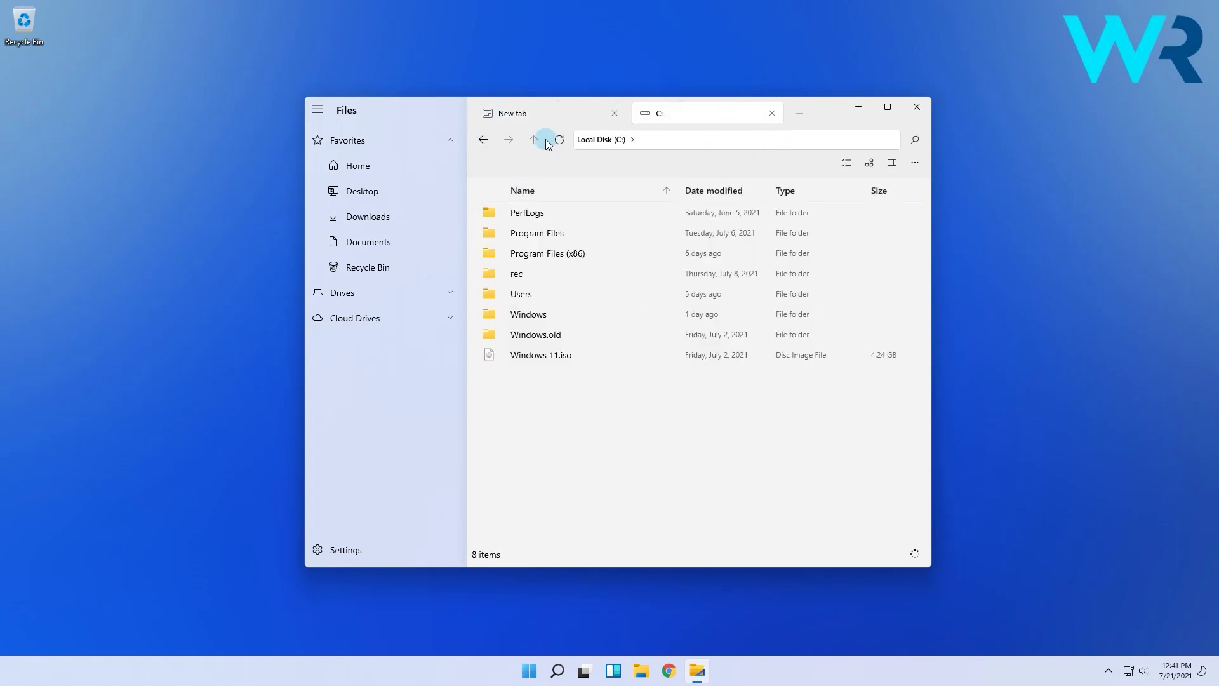
Step: Switch between the Local Disk (C:) tab and the home tab, ending on the home tab
left_click(553, 114)
left_click(680, 116)
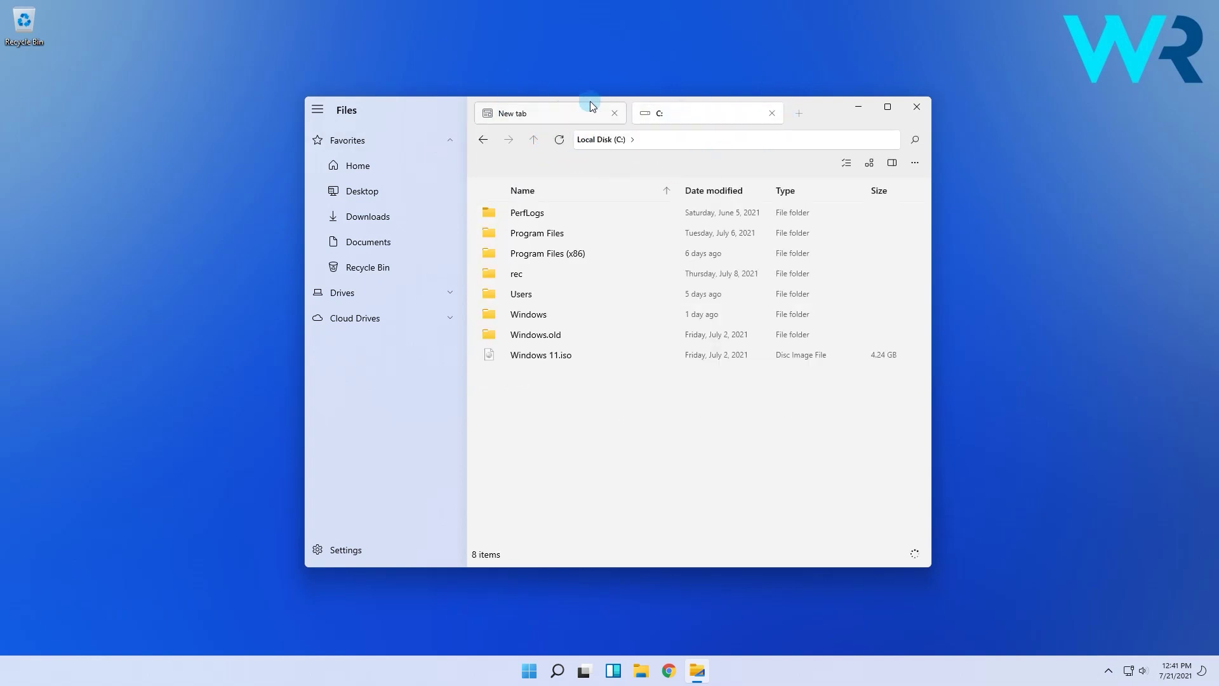
left_click(552, 114)
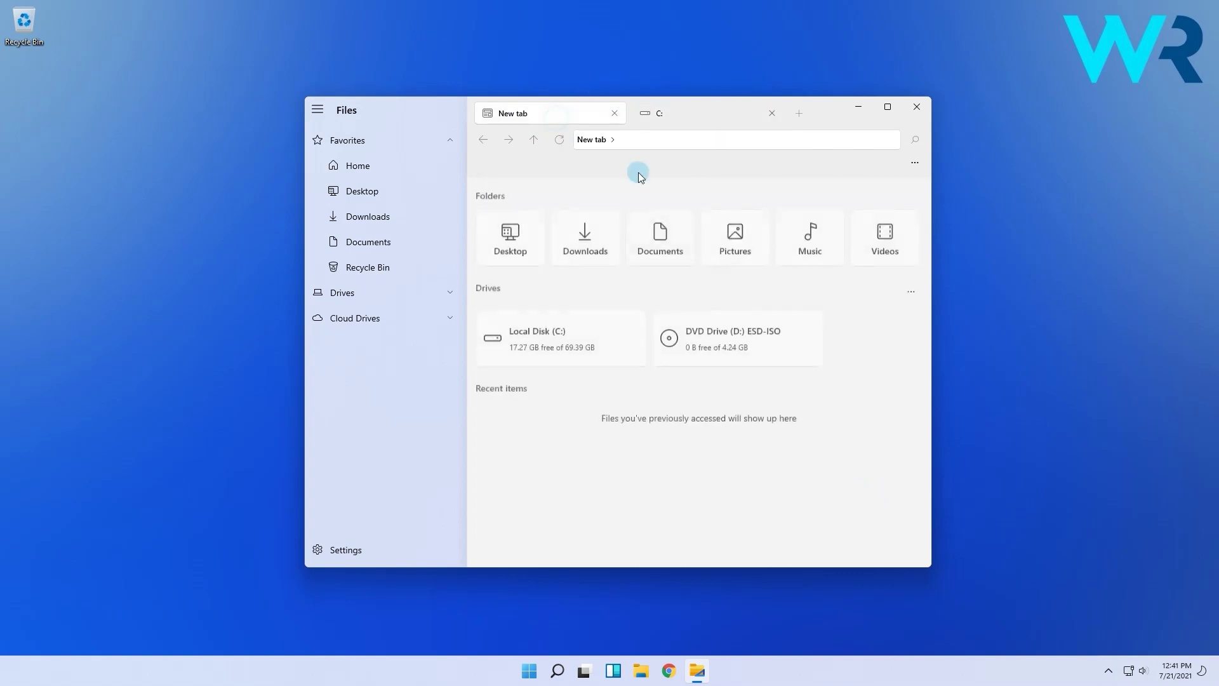